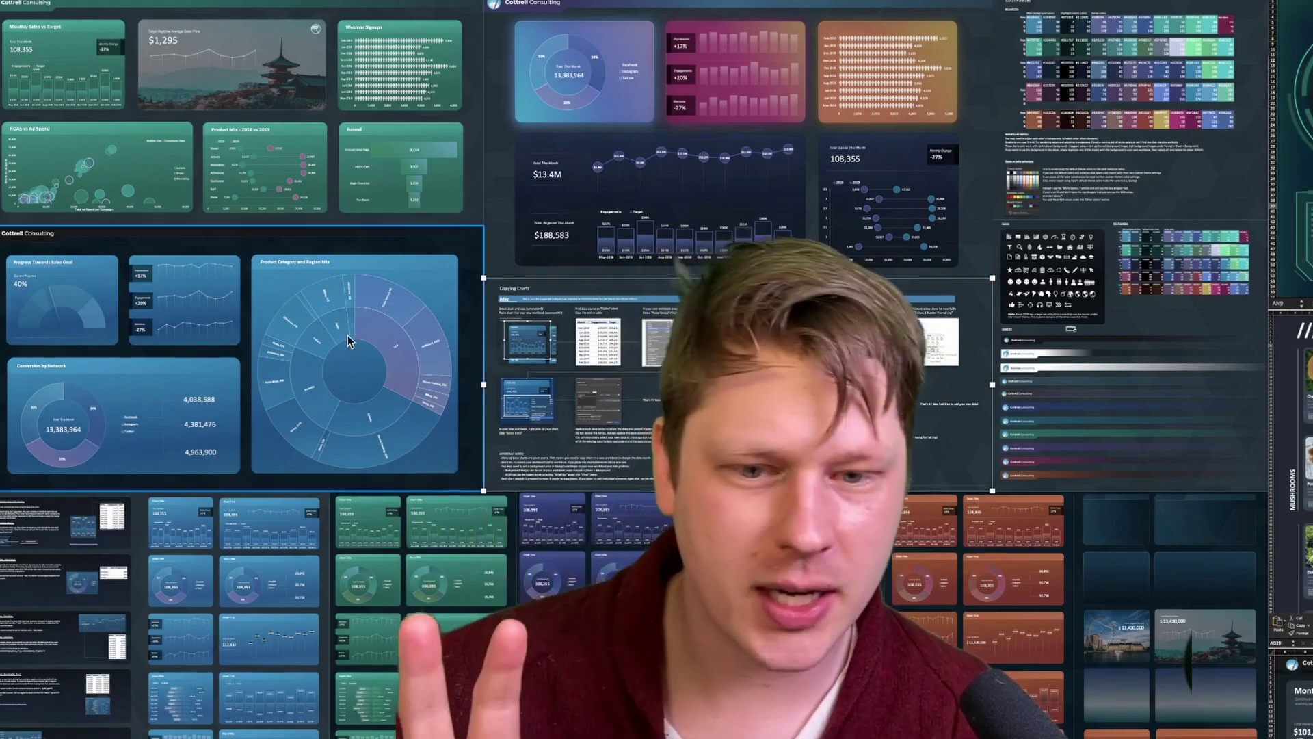
scroll(673, 362, "down", 1)
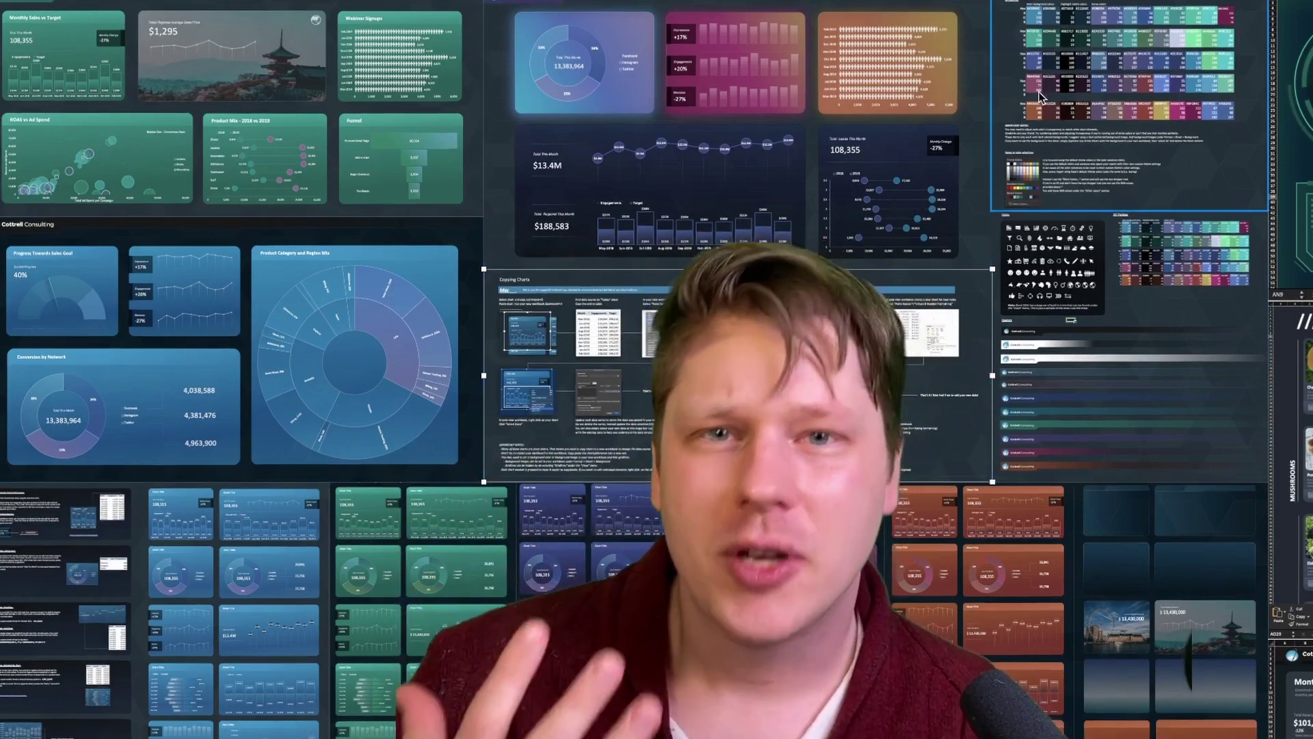
scroll(657, 371, "down", 3)
scroll(410, 308, "down", 3)
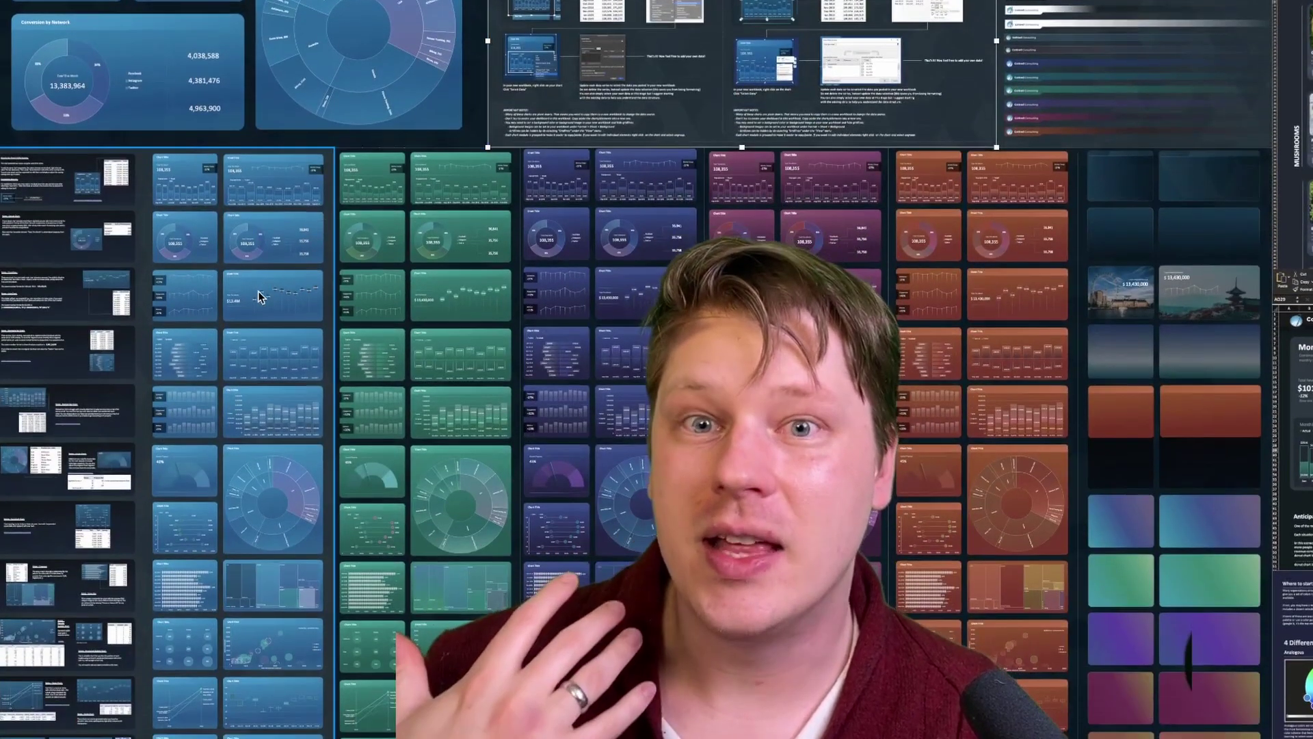
scroll(313, 227, "down", 2)
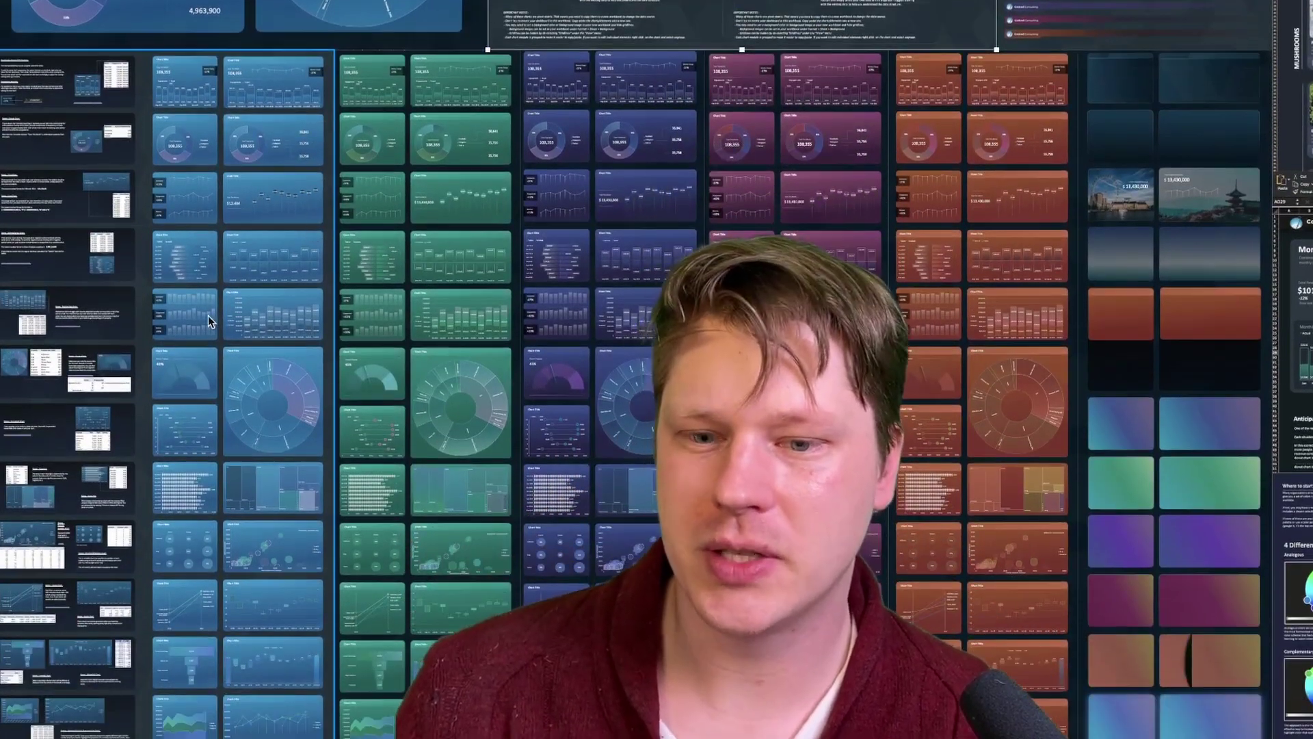
scroll(288, 244, "down", 2)
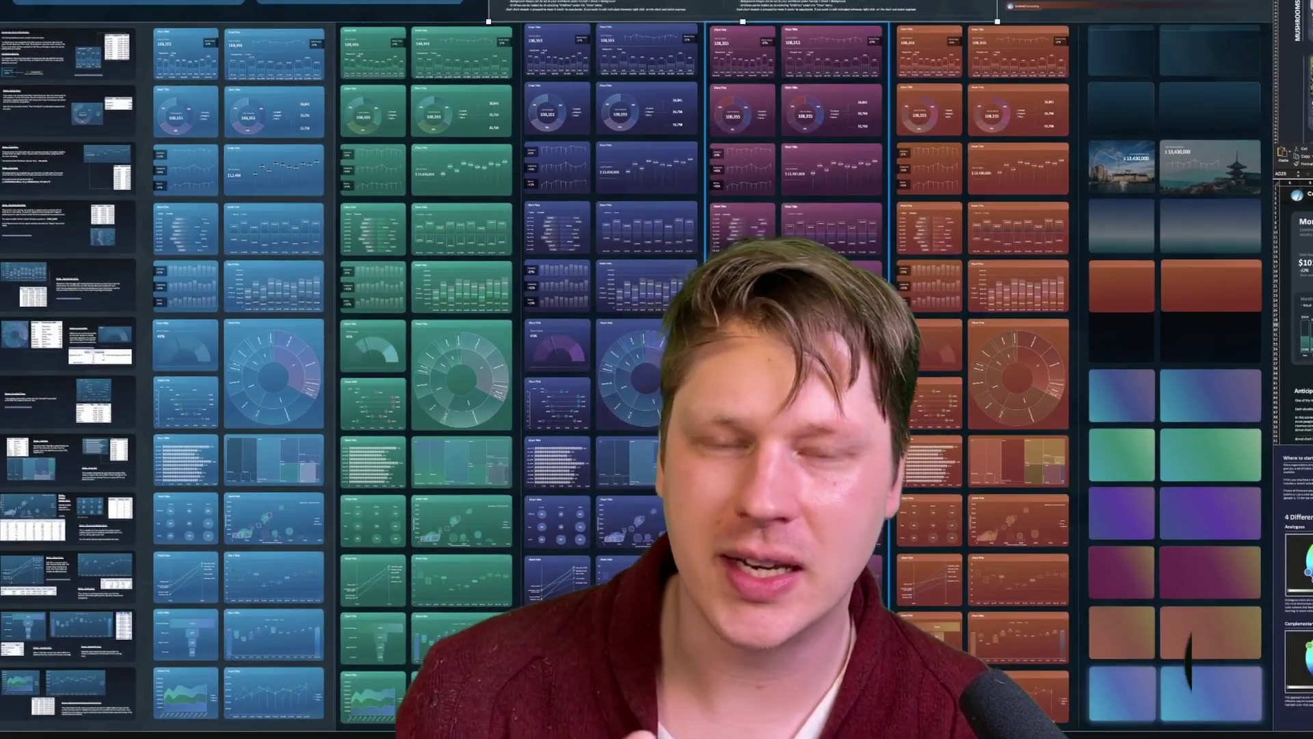
scroll(284, 255, "up", 1)
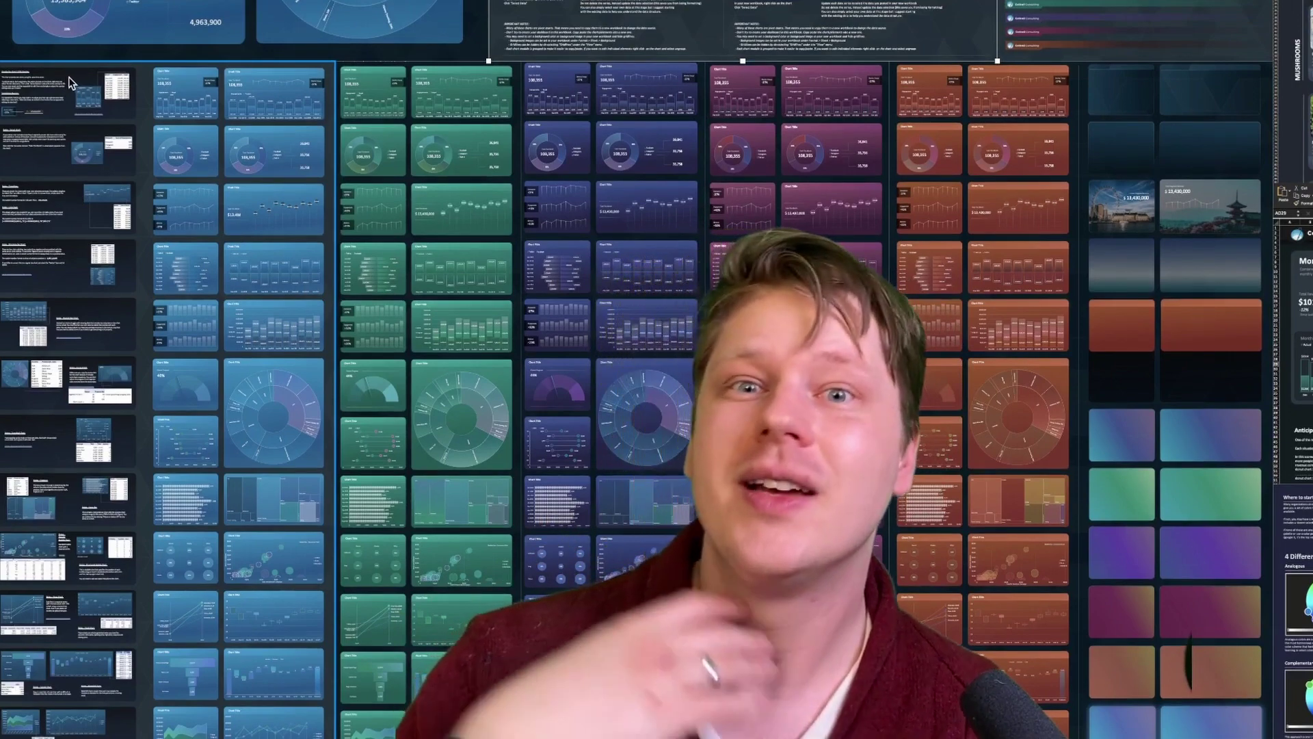
scroll(70, 80, "right", 2)
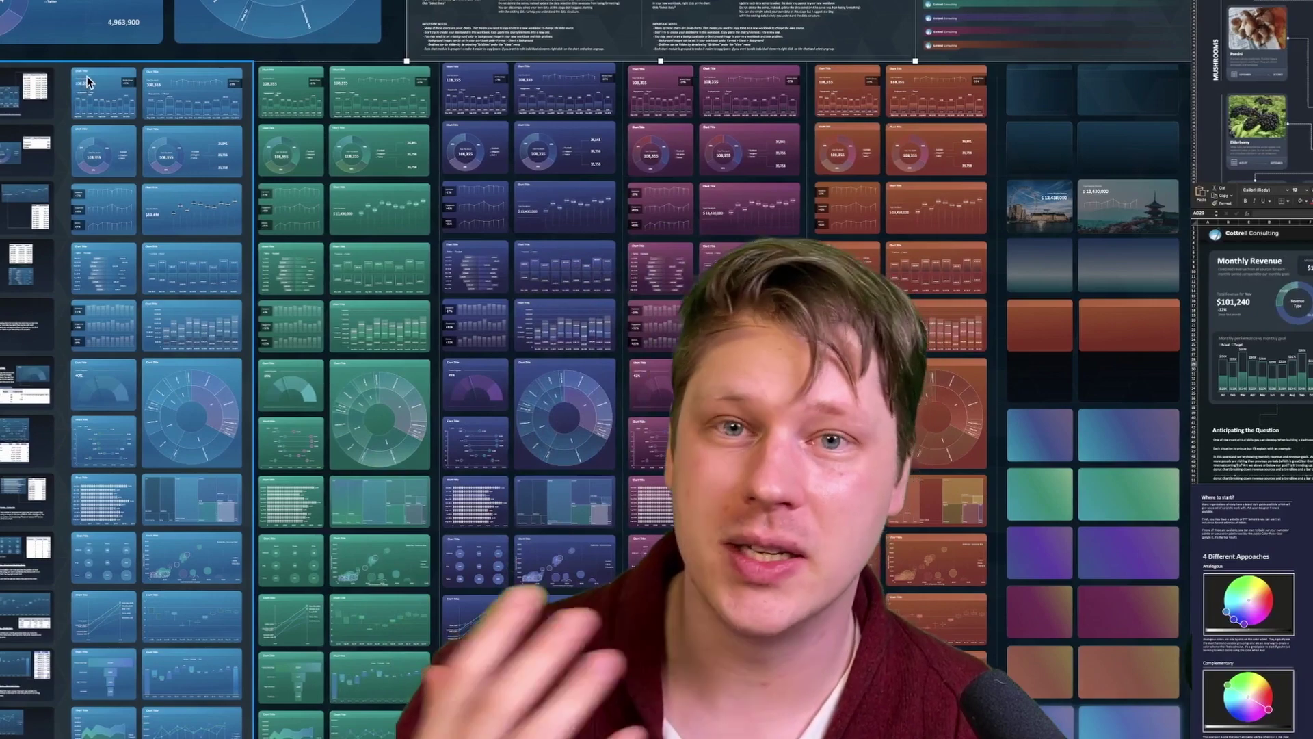
scroll(89, 76, "right", 3)
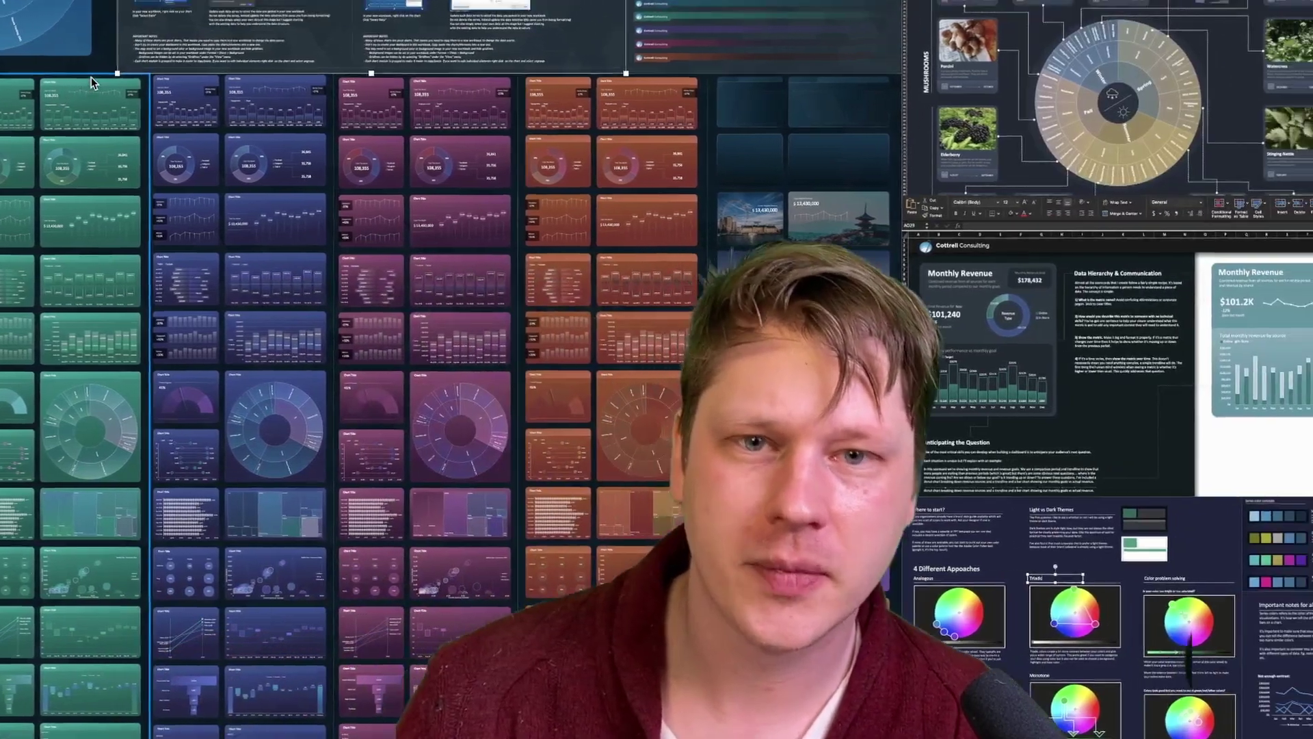
scroll(91, 77, "down", 4)
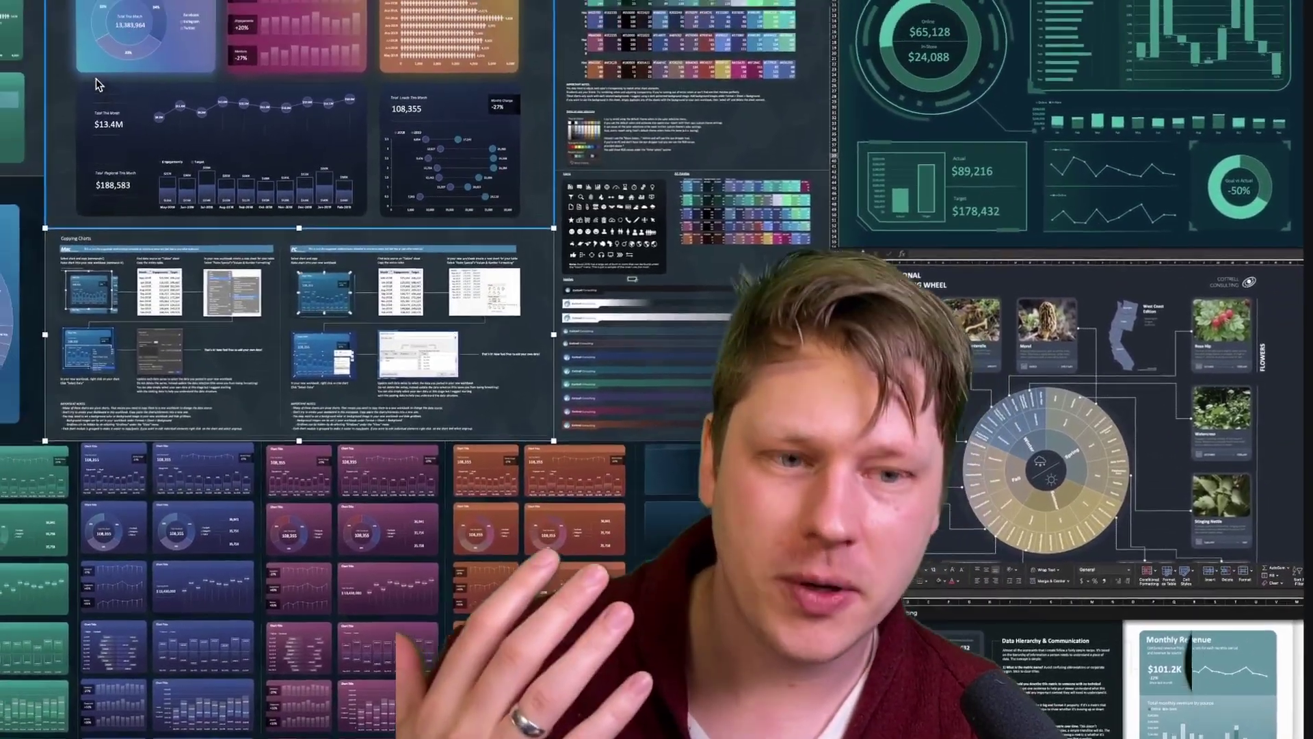
scroll(96, 79, "up", 2)
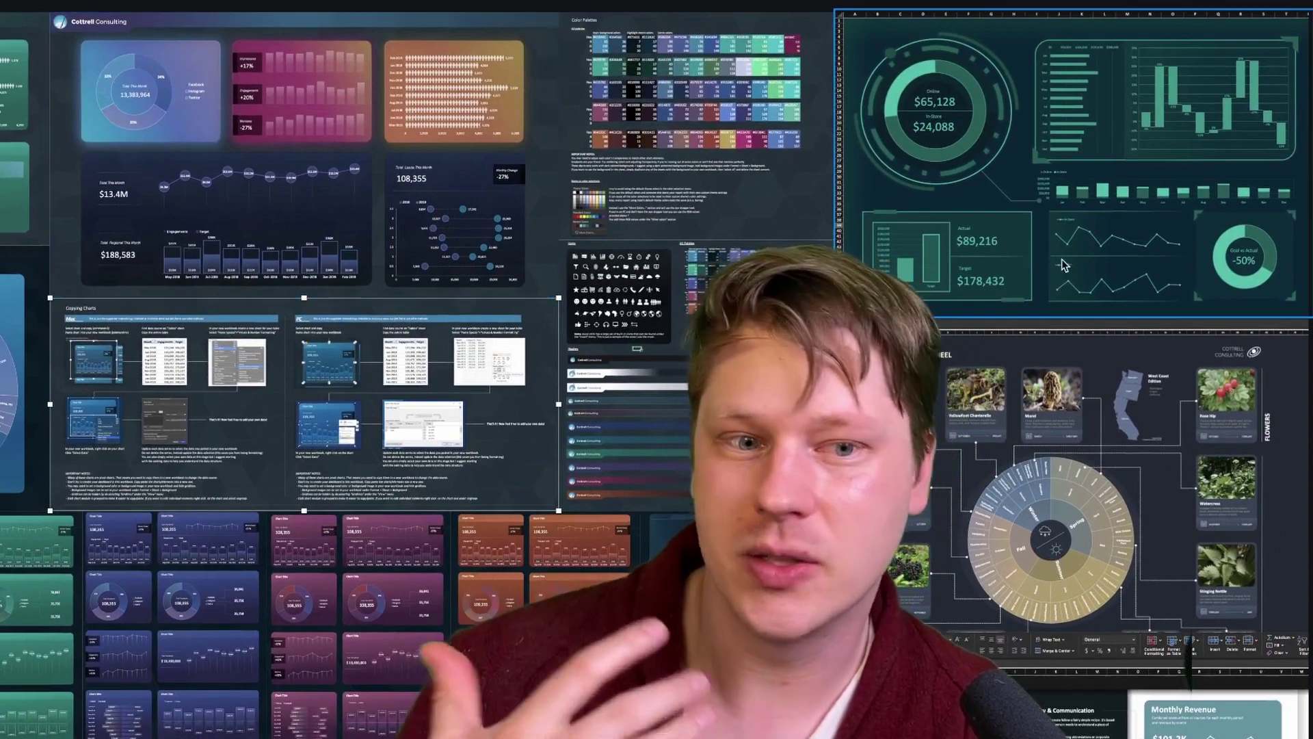
scroll(1016, 234, "down", 5)
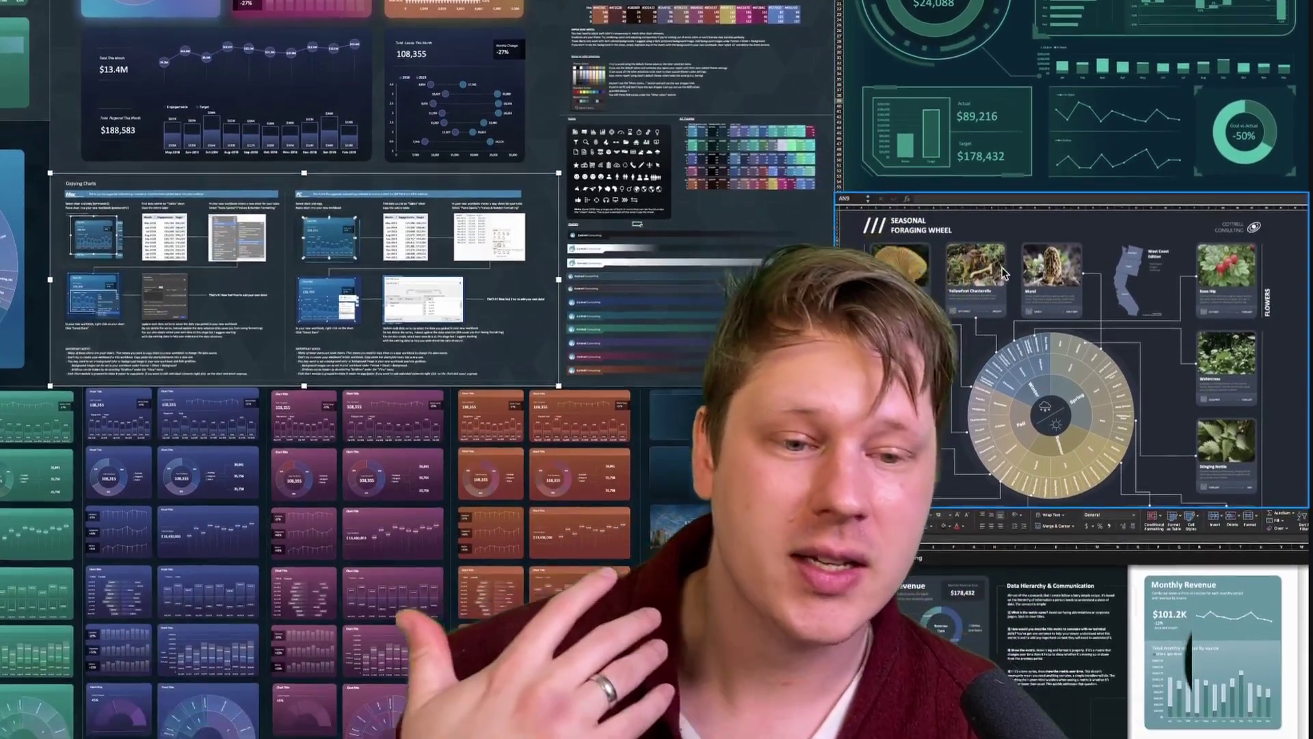
scroll(1003, 269, "down", 6)
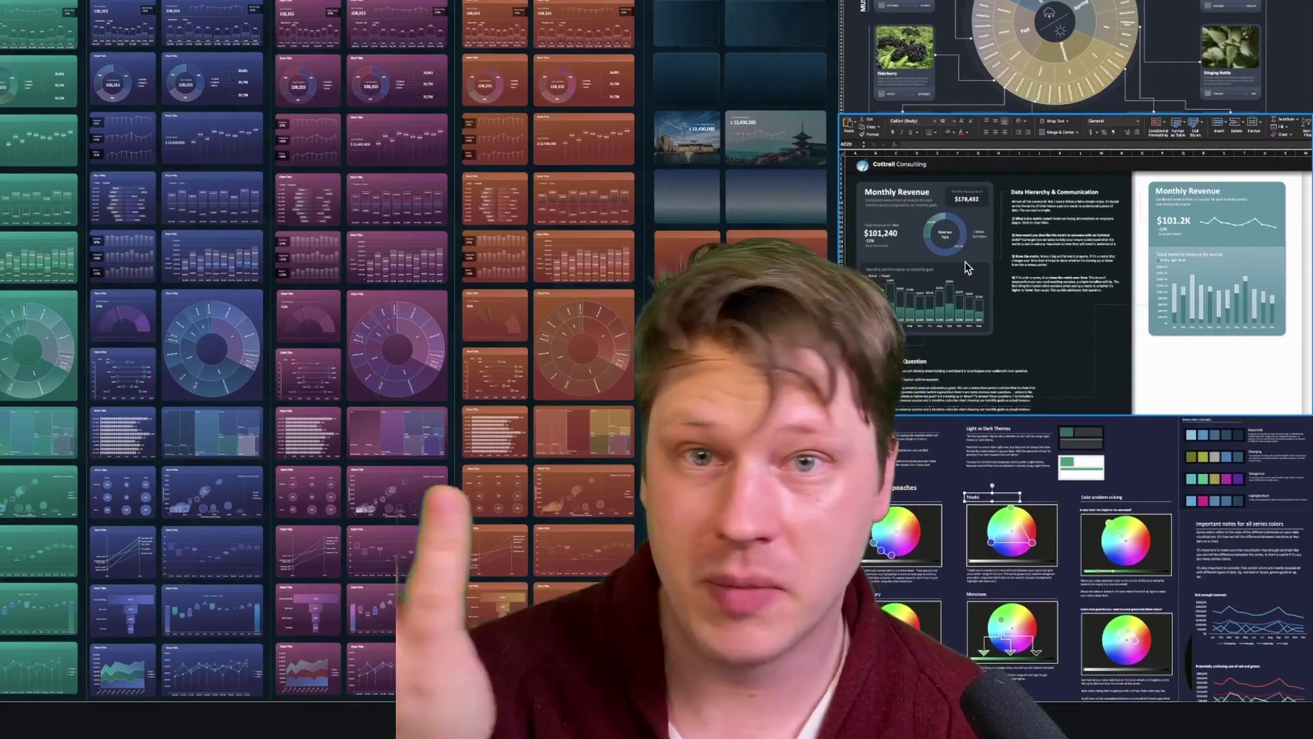
scroll(965, 261, "down", 4)
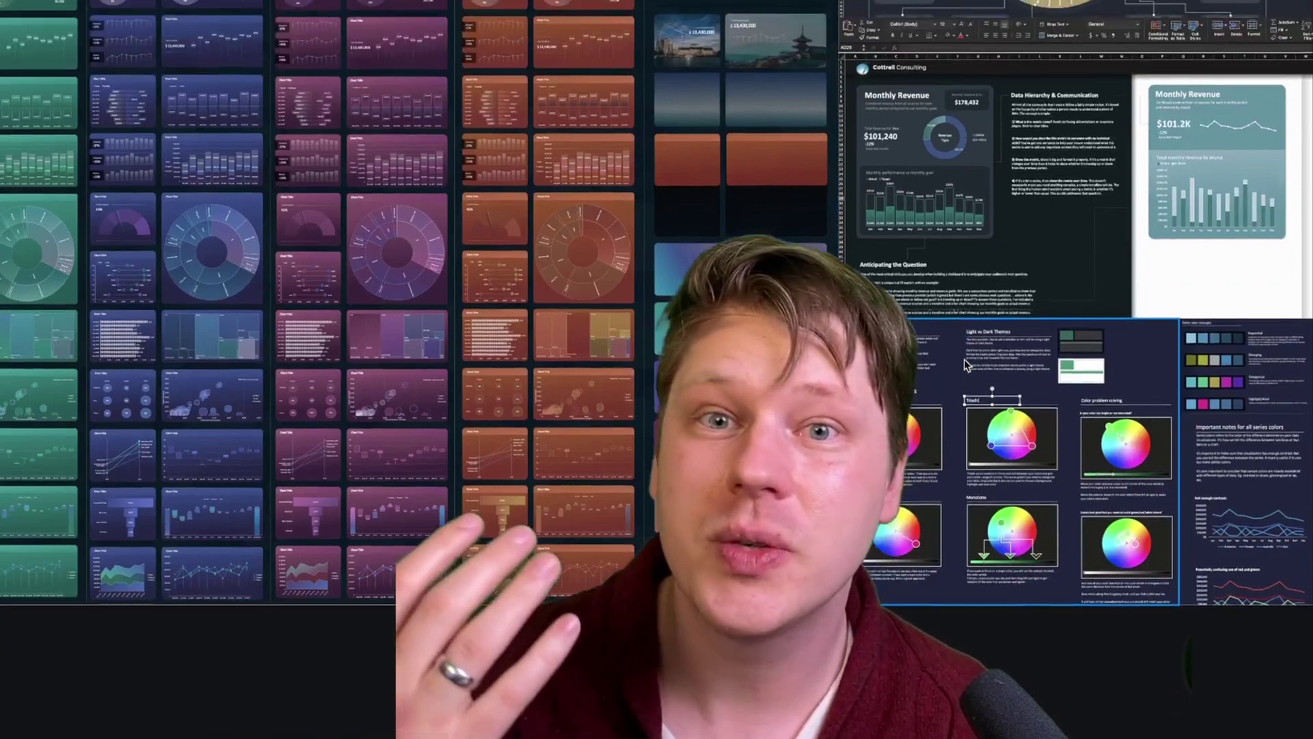
scroll(973, 270, "up", 5)
Step: Bring up the ecommerce dashboard, step the region slicer through East and South to West, then show all windows
key("ctrl+Up")
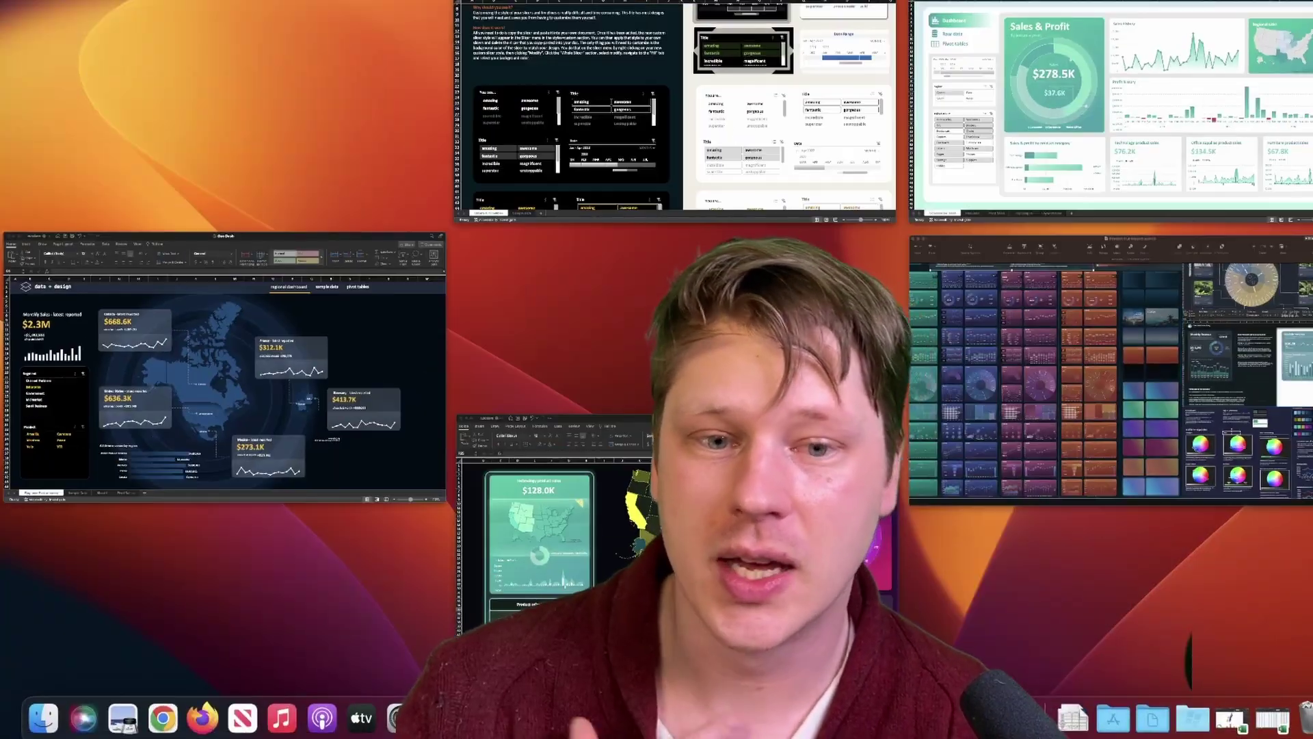
left_click(689, 177)
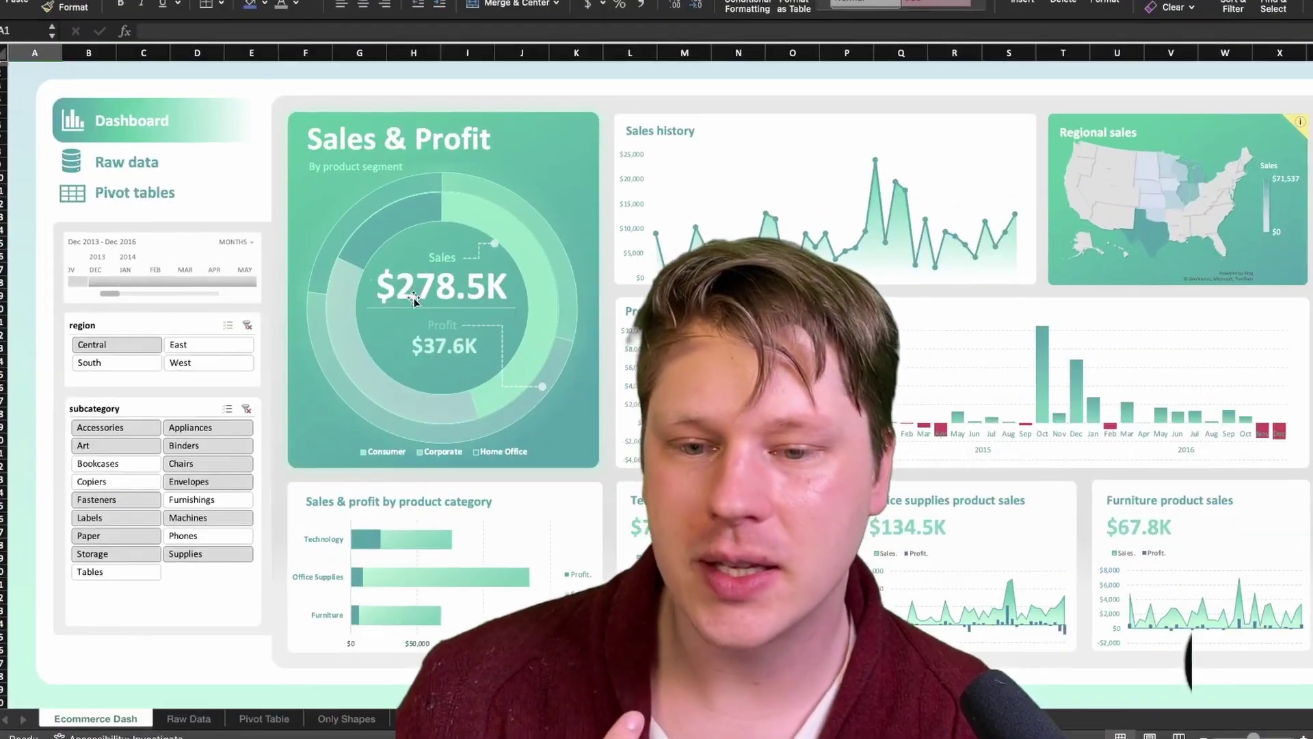
left_click(192, 344)
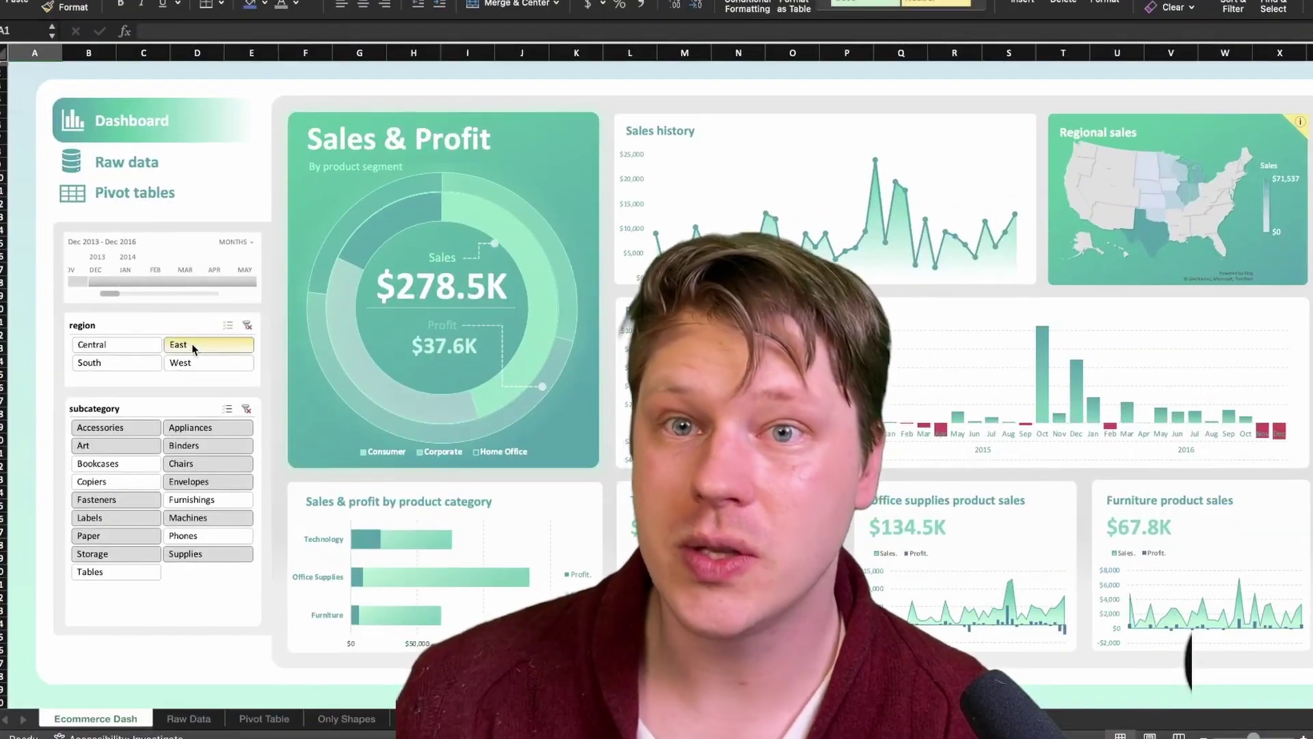
left_click(117, 365)
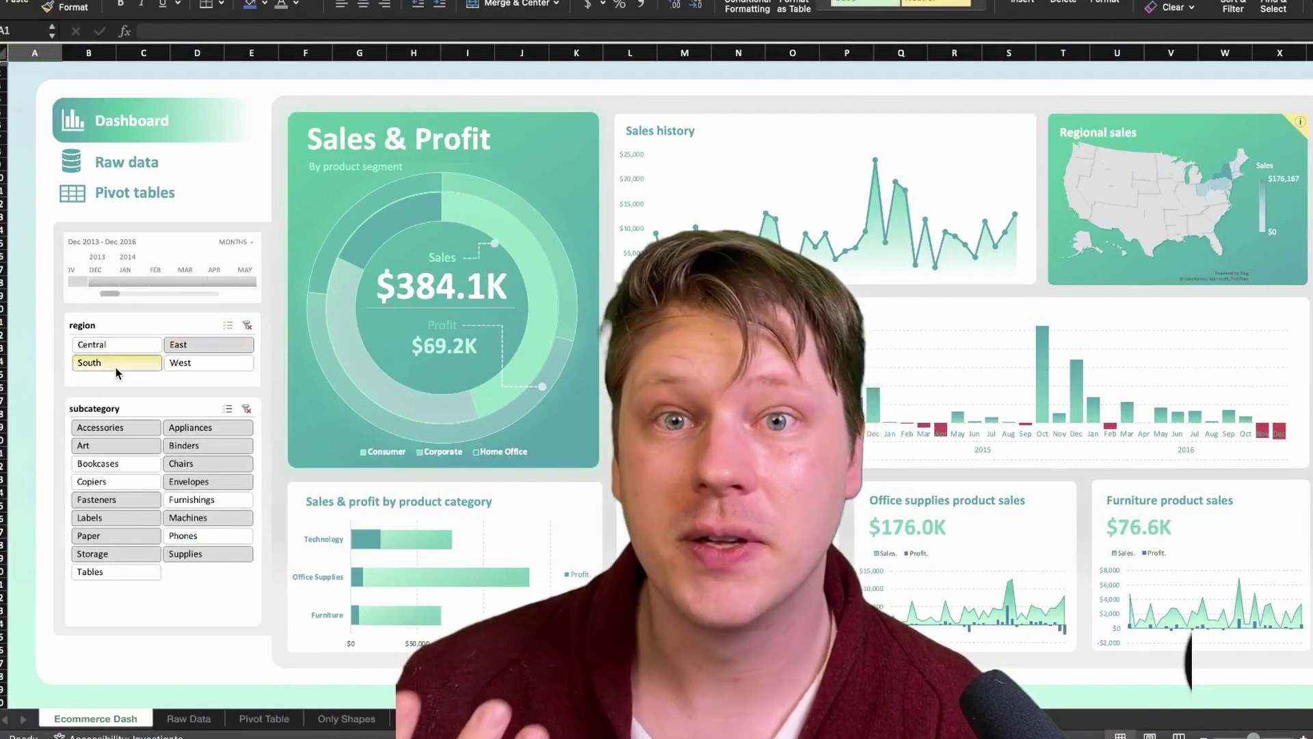
left_click(204, 363)
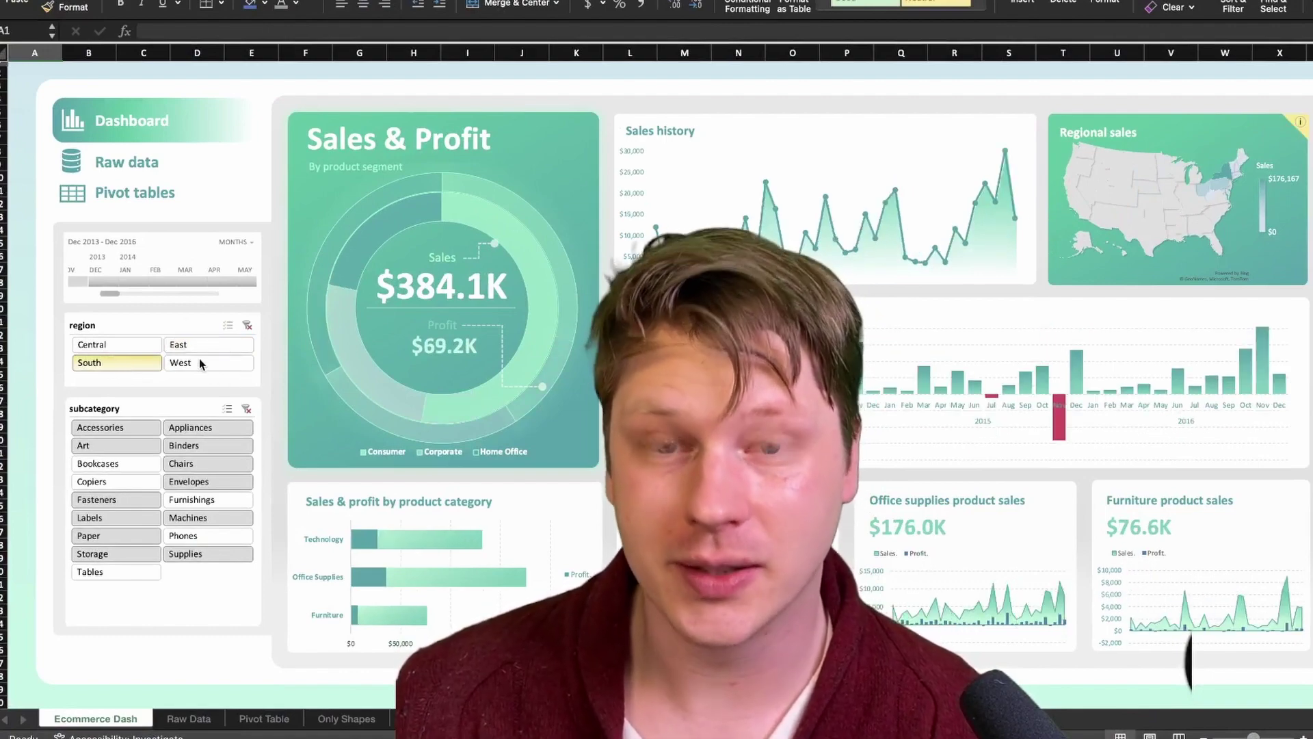
left_click(247, 326)
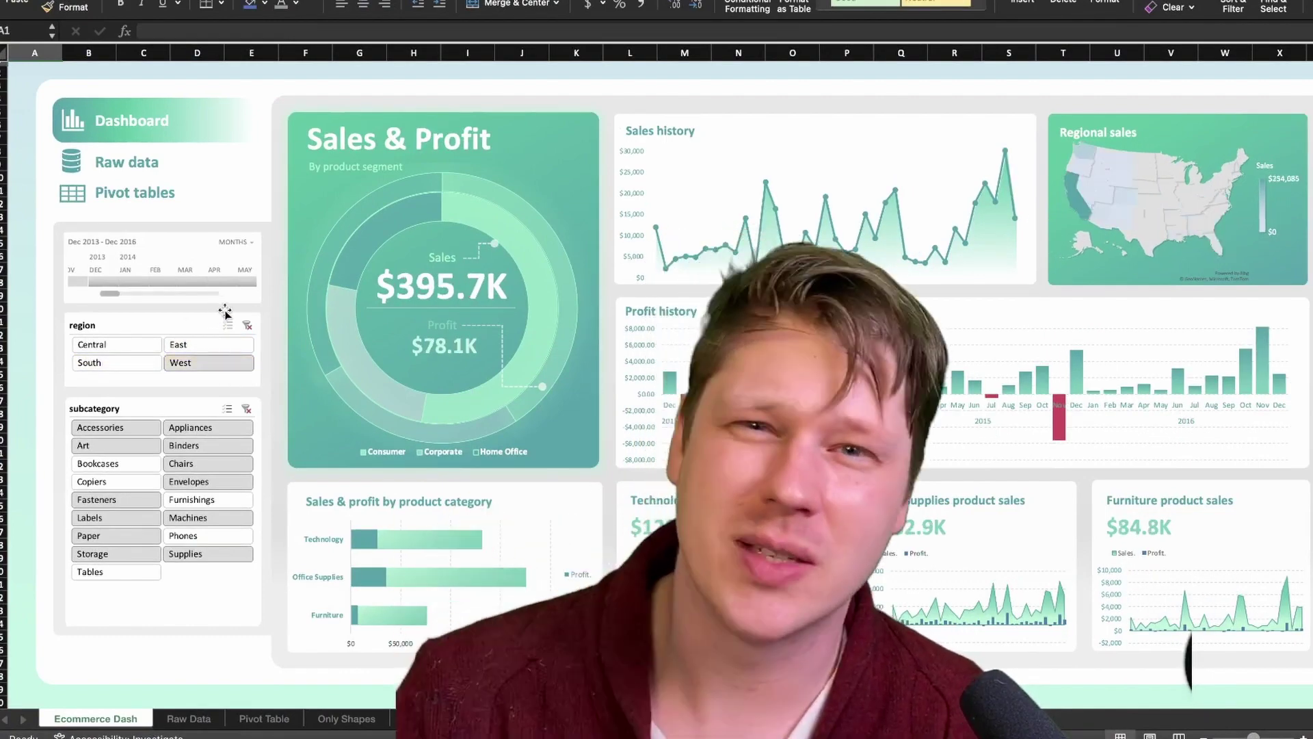
key("F3")
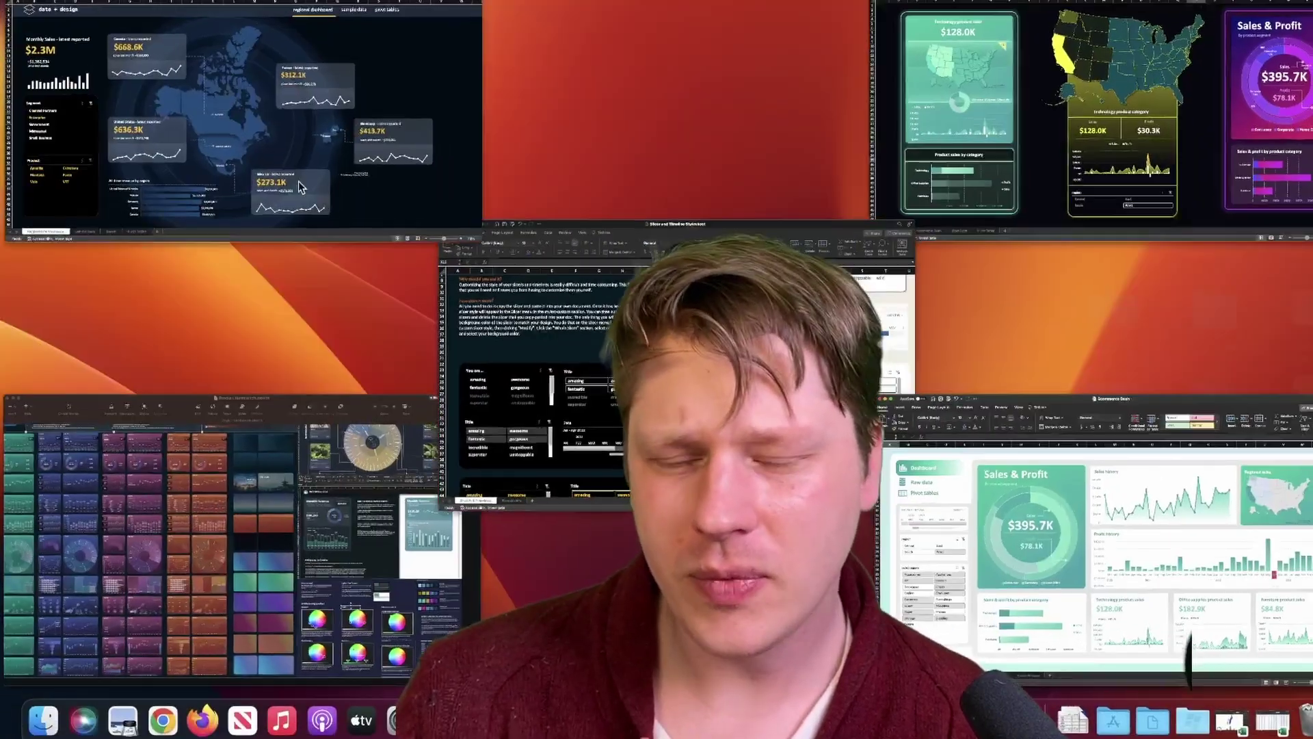
Step: Filter the dark regional dashboard's Segment slicer to Government, then bring up the Neon and Dark Theme workbook
left_click(237, 113)
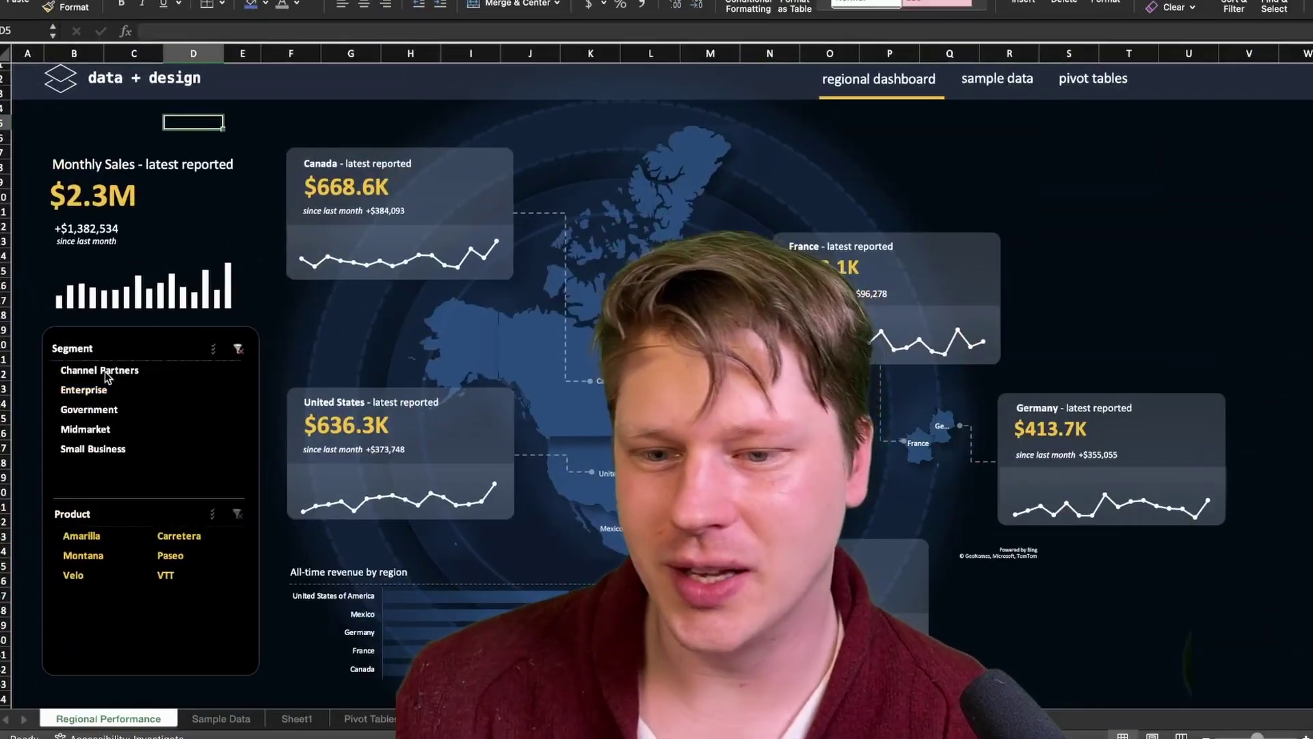
left_click(105, 372)
left_click(82, 409)
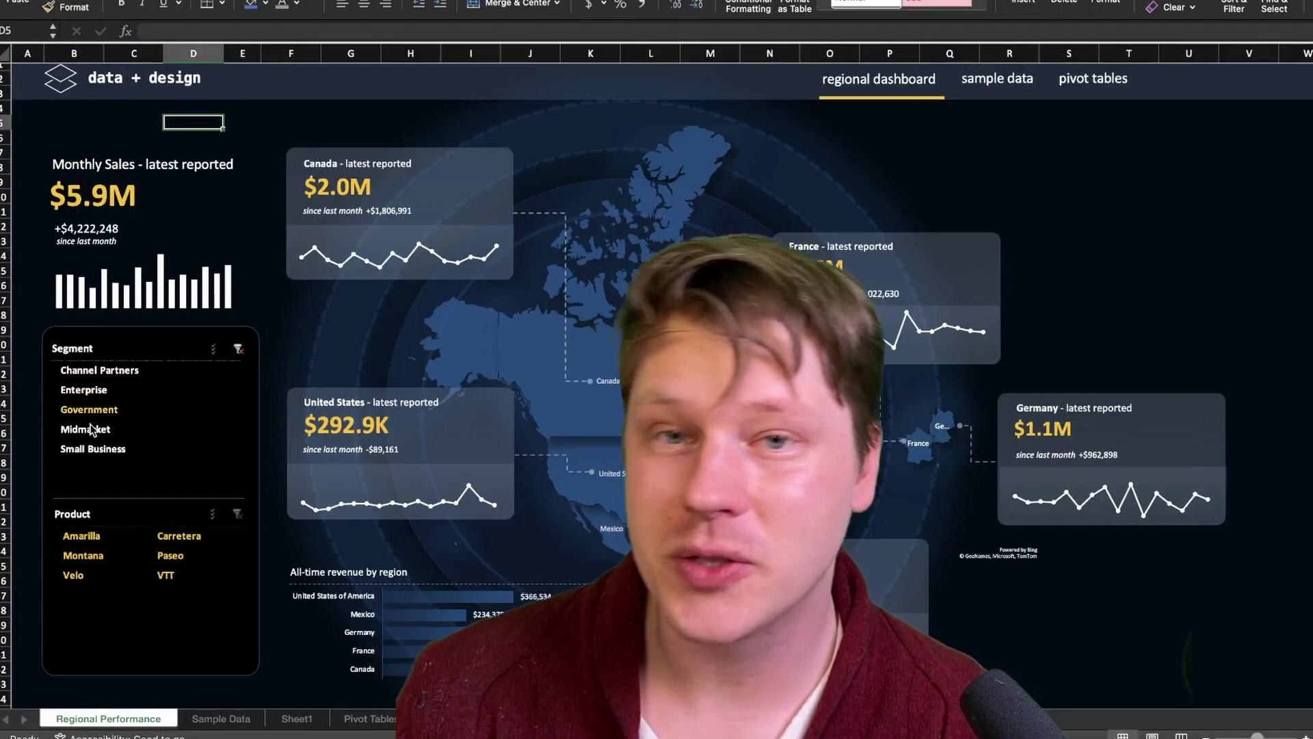
key("F3")
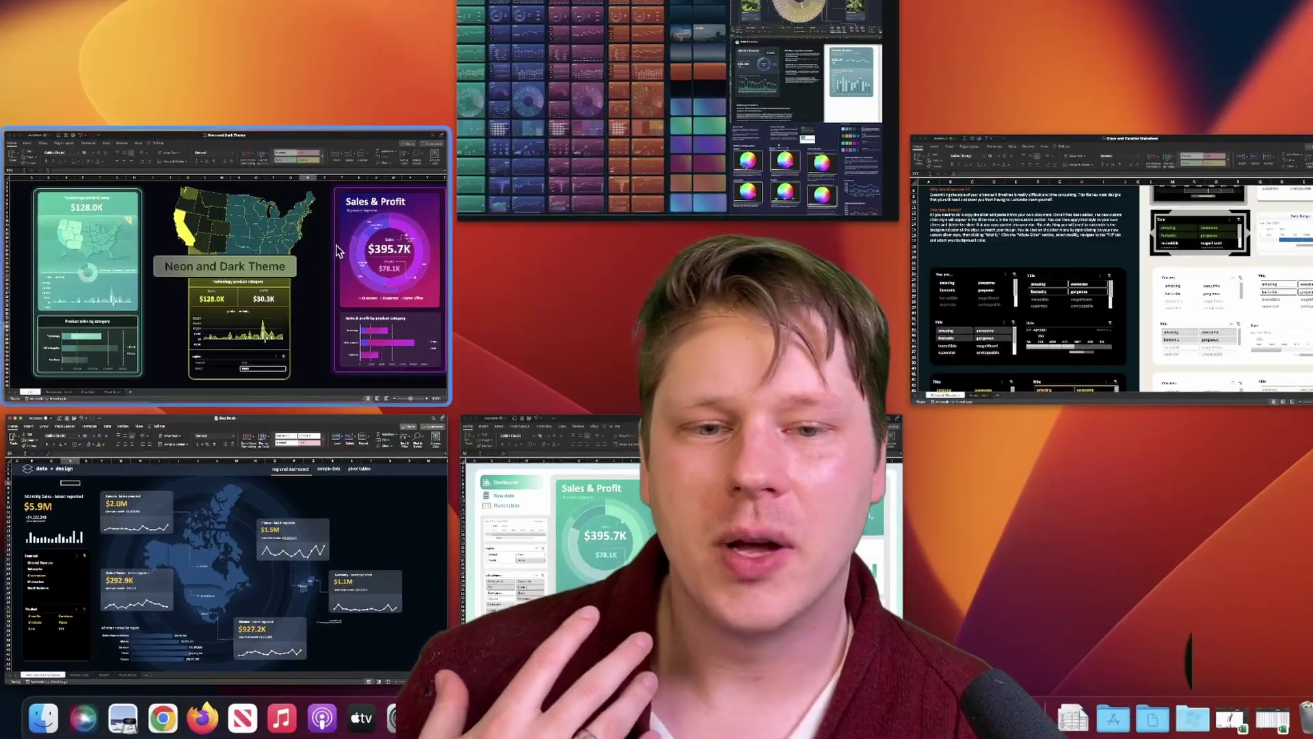
left_click(175, 256)
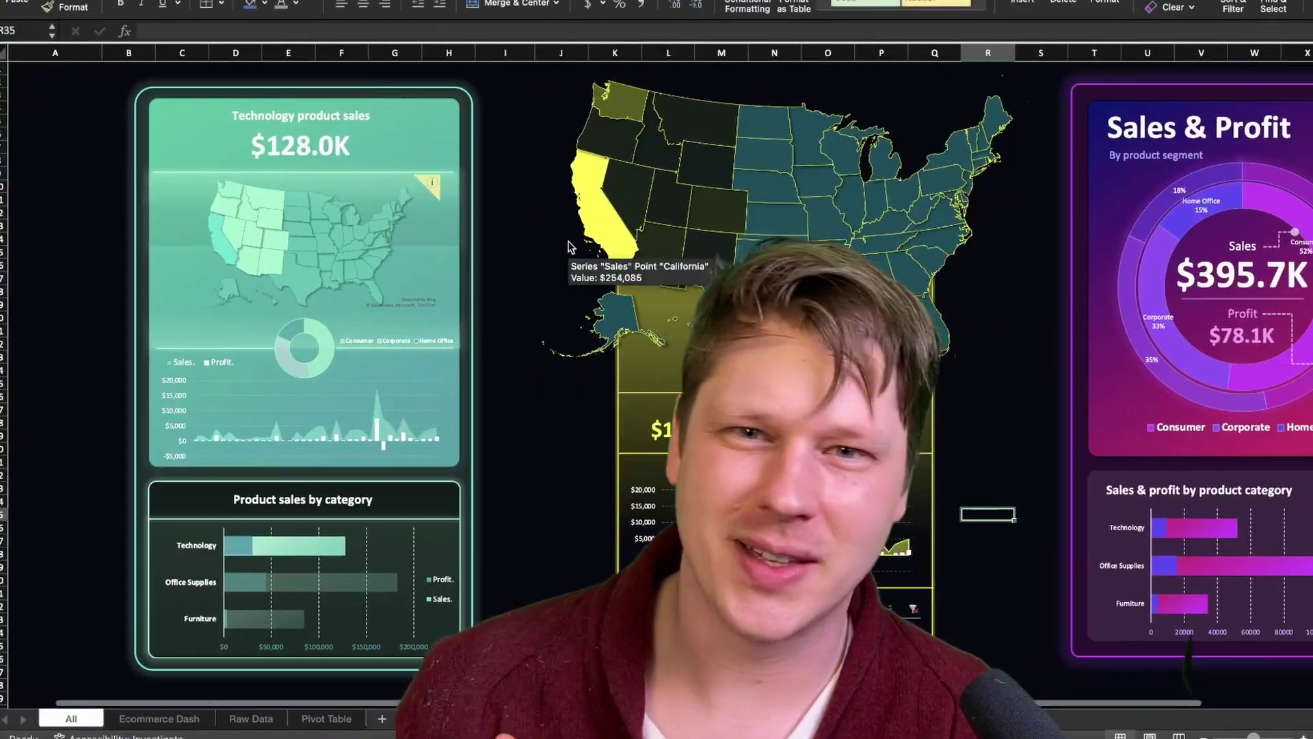
scroll(571, 243, "right", 5)
scroll(570, 243, "left", 5)
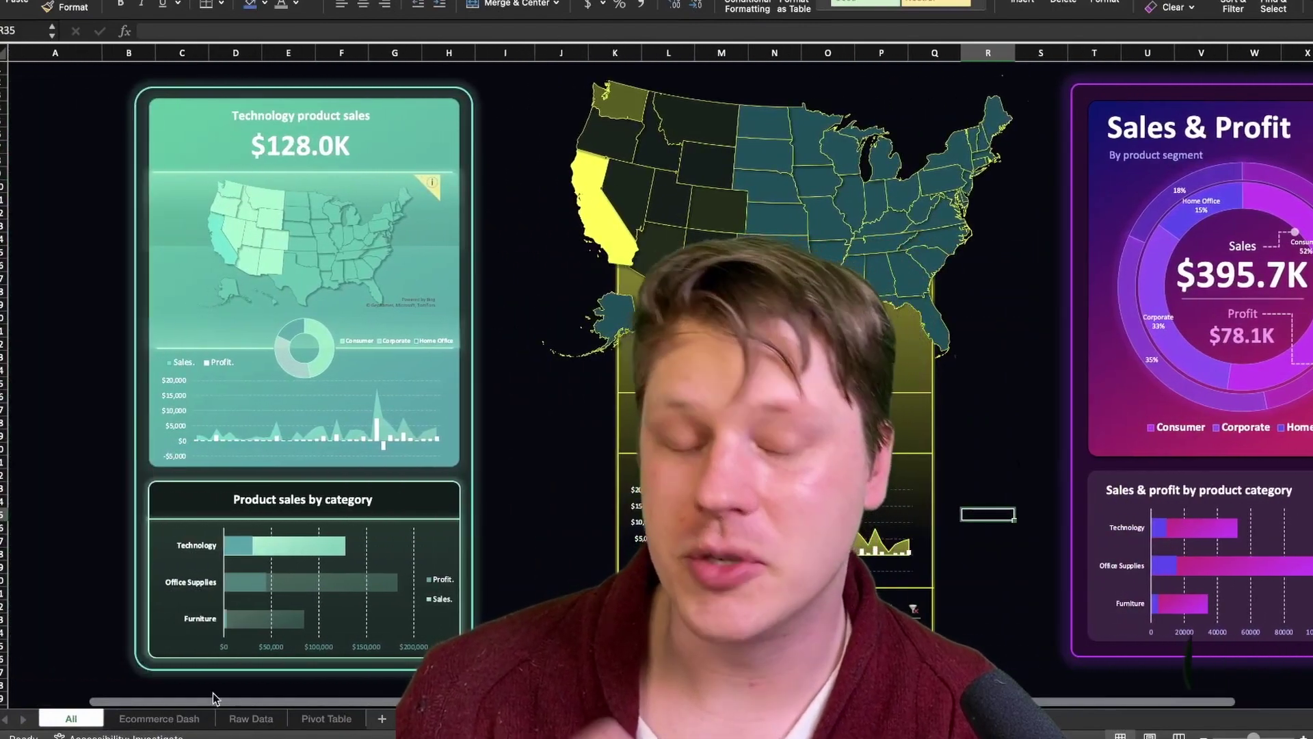
key("ctrl+Page_Down")
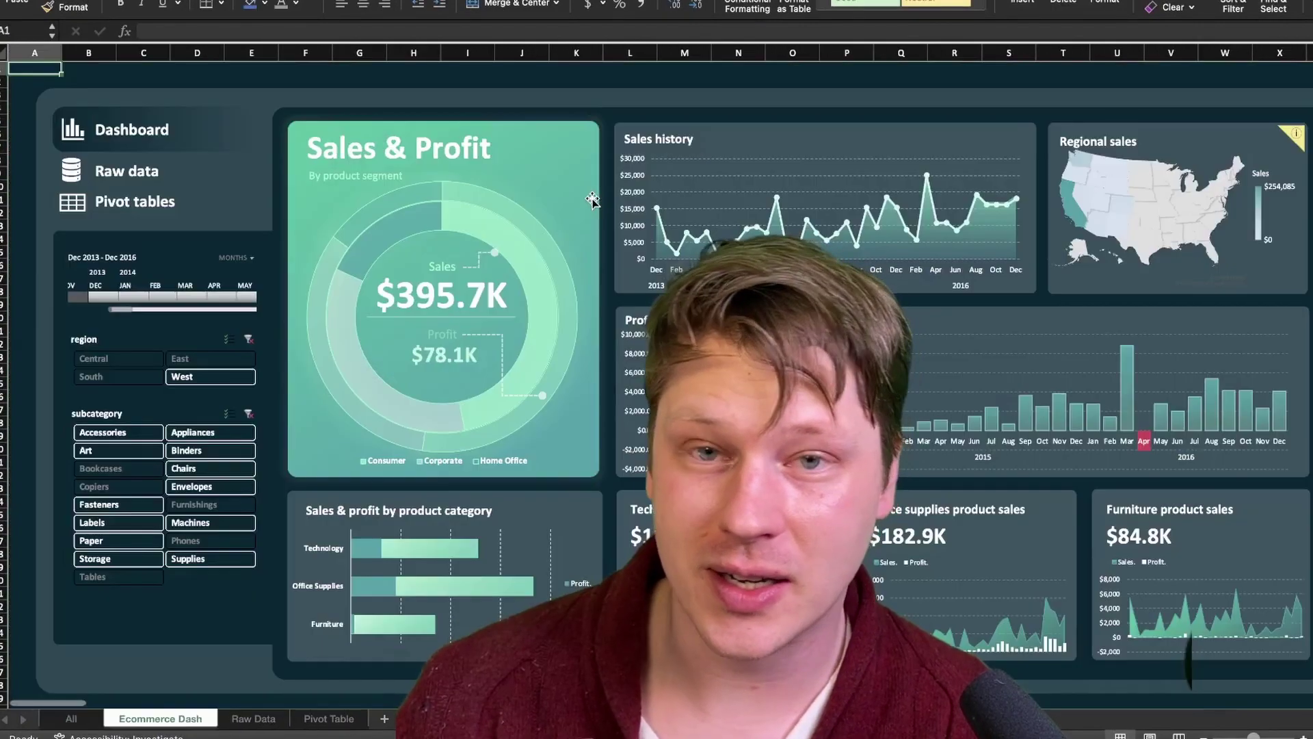
scroll(611, 243, "down", 1)
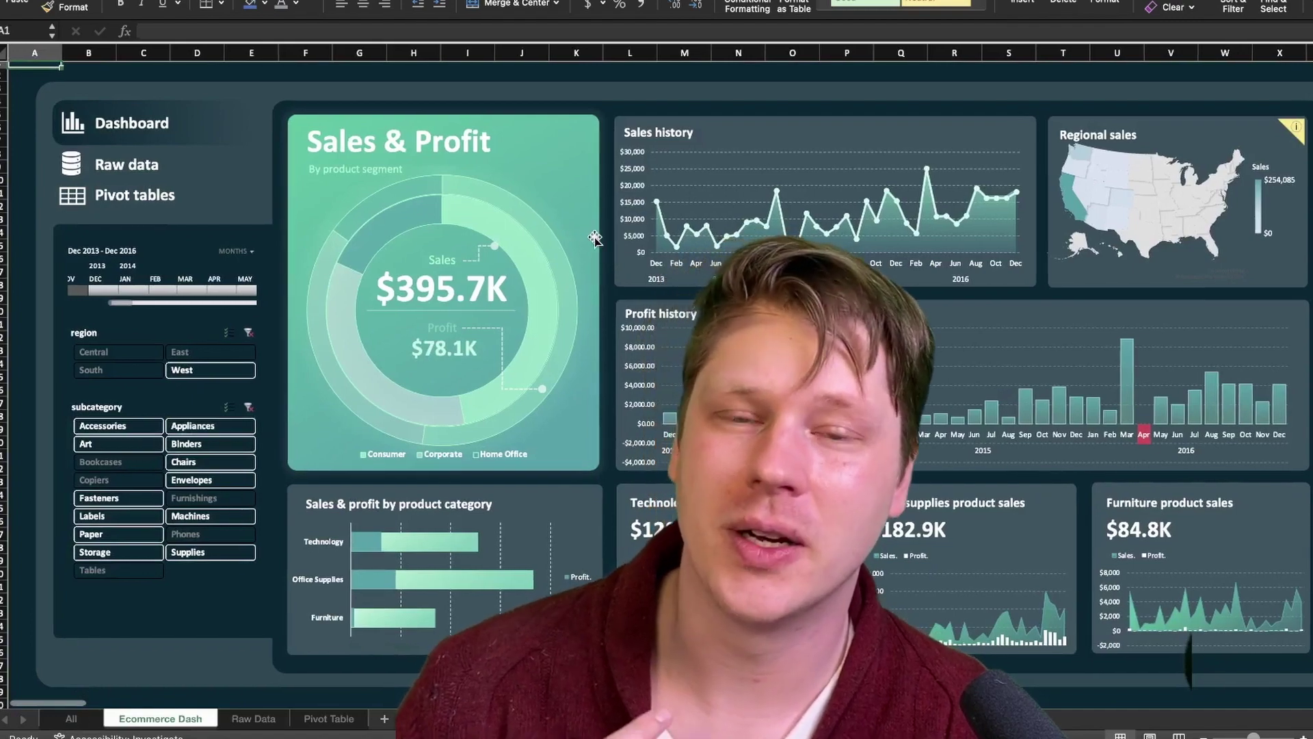